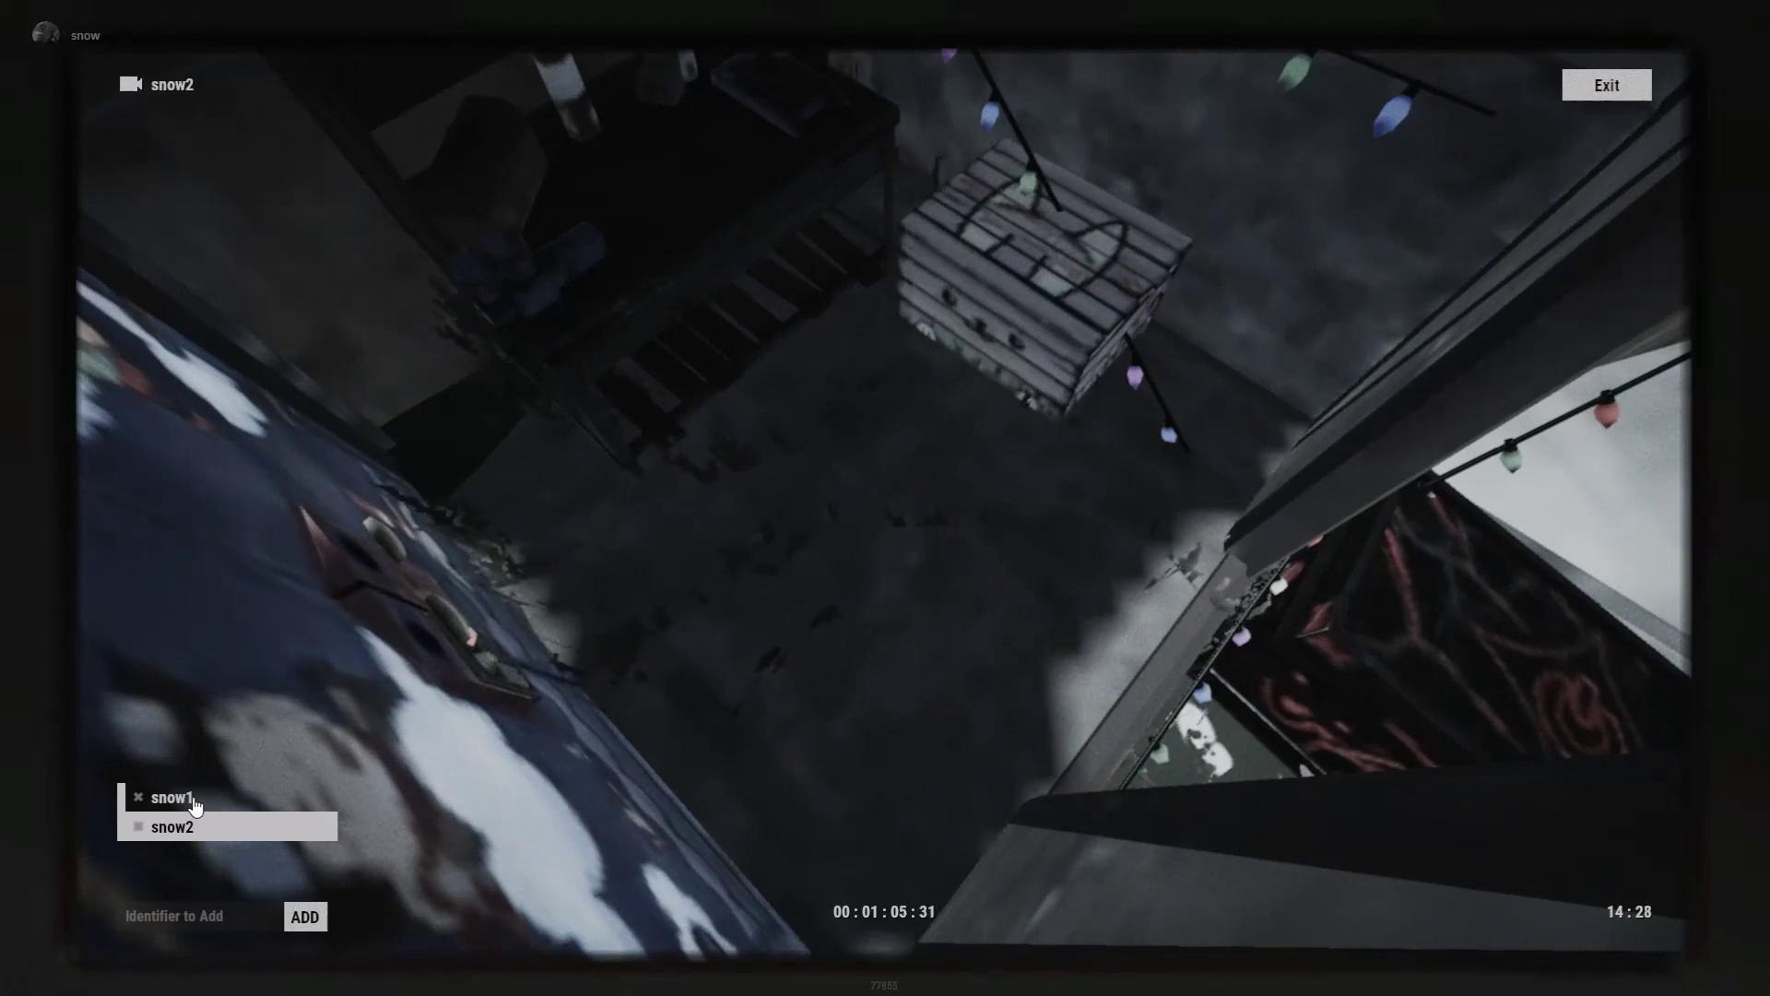
# Step: Switch back and forth between the snow1 and snow2 camera feeds to watch the intruders
pyautogui.click(172, 797)
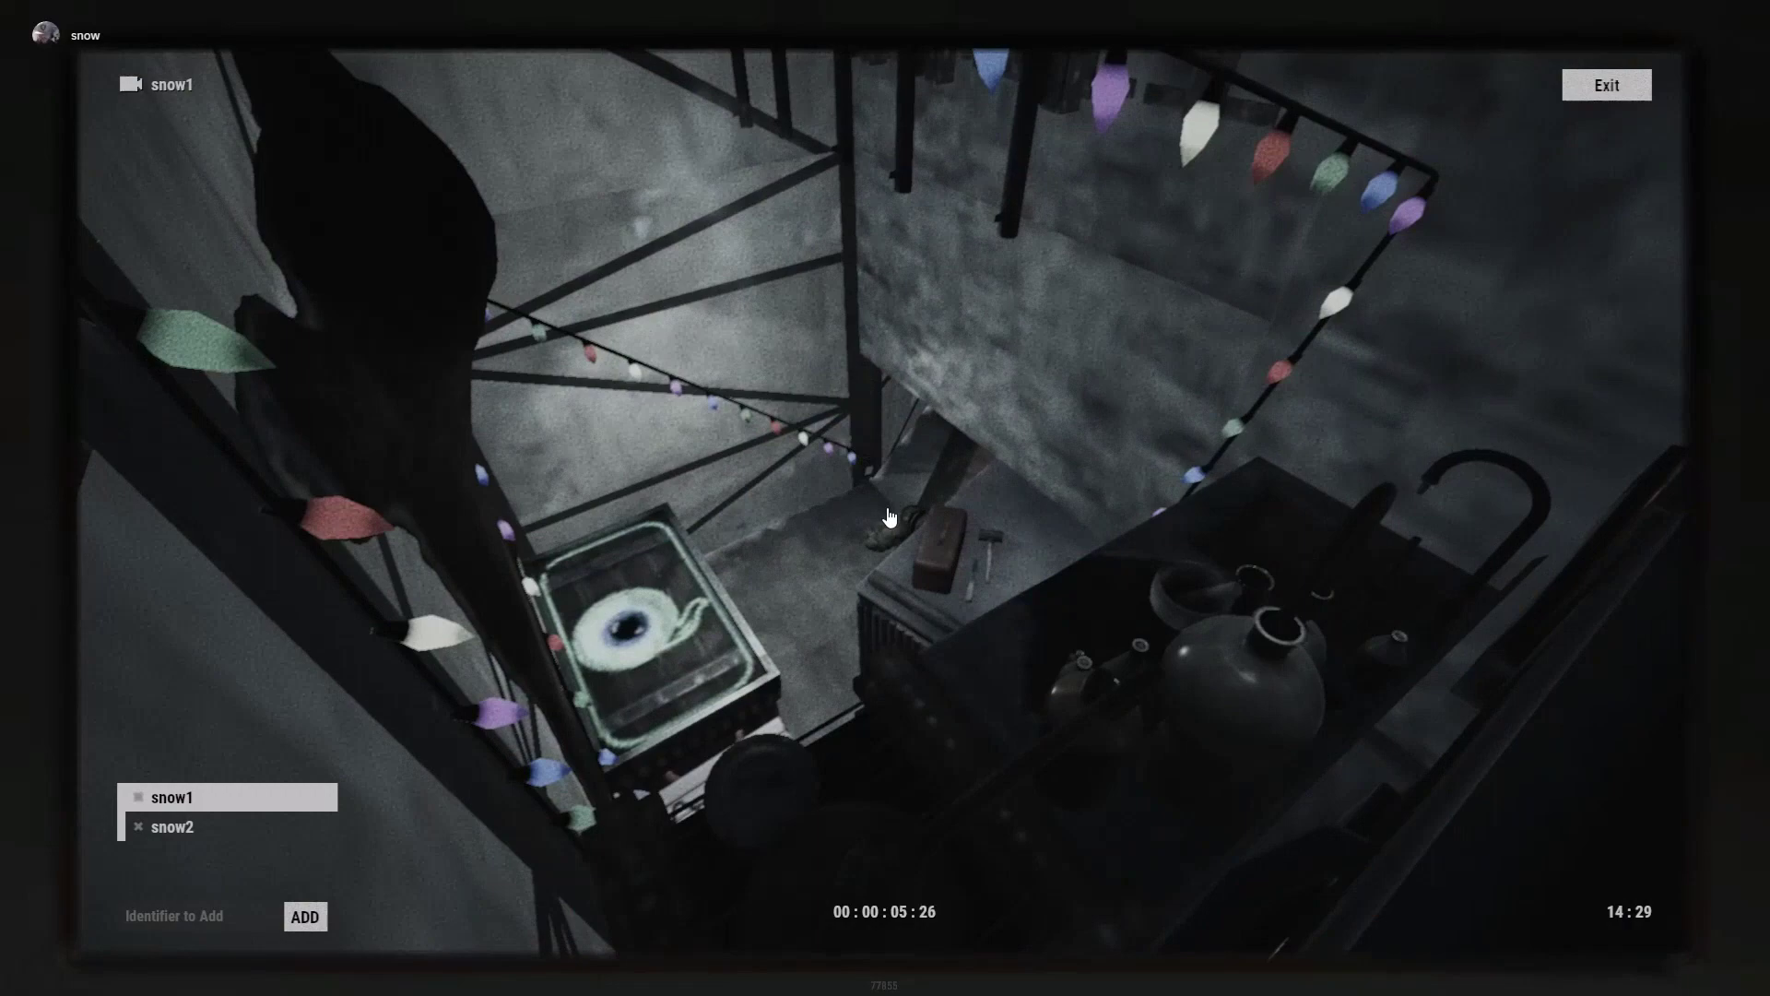
pyautogui.click(163, 829)
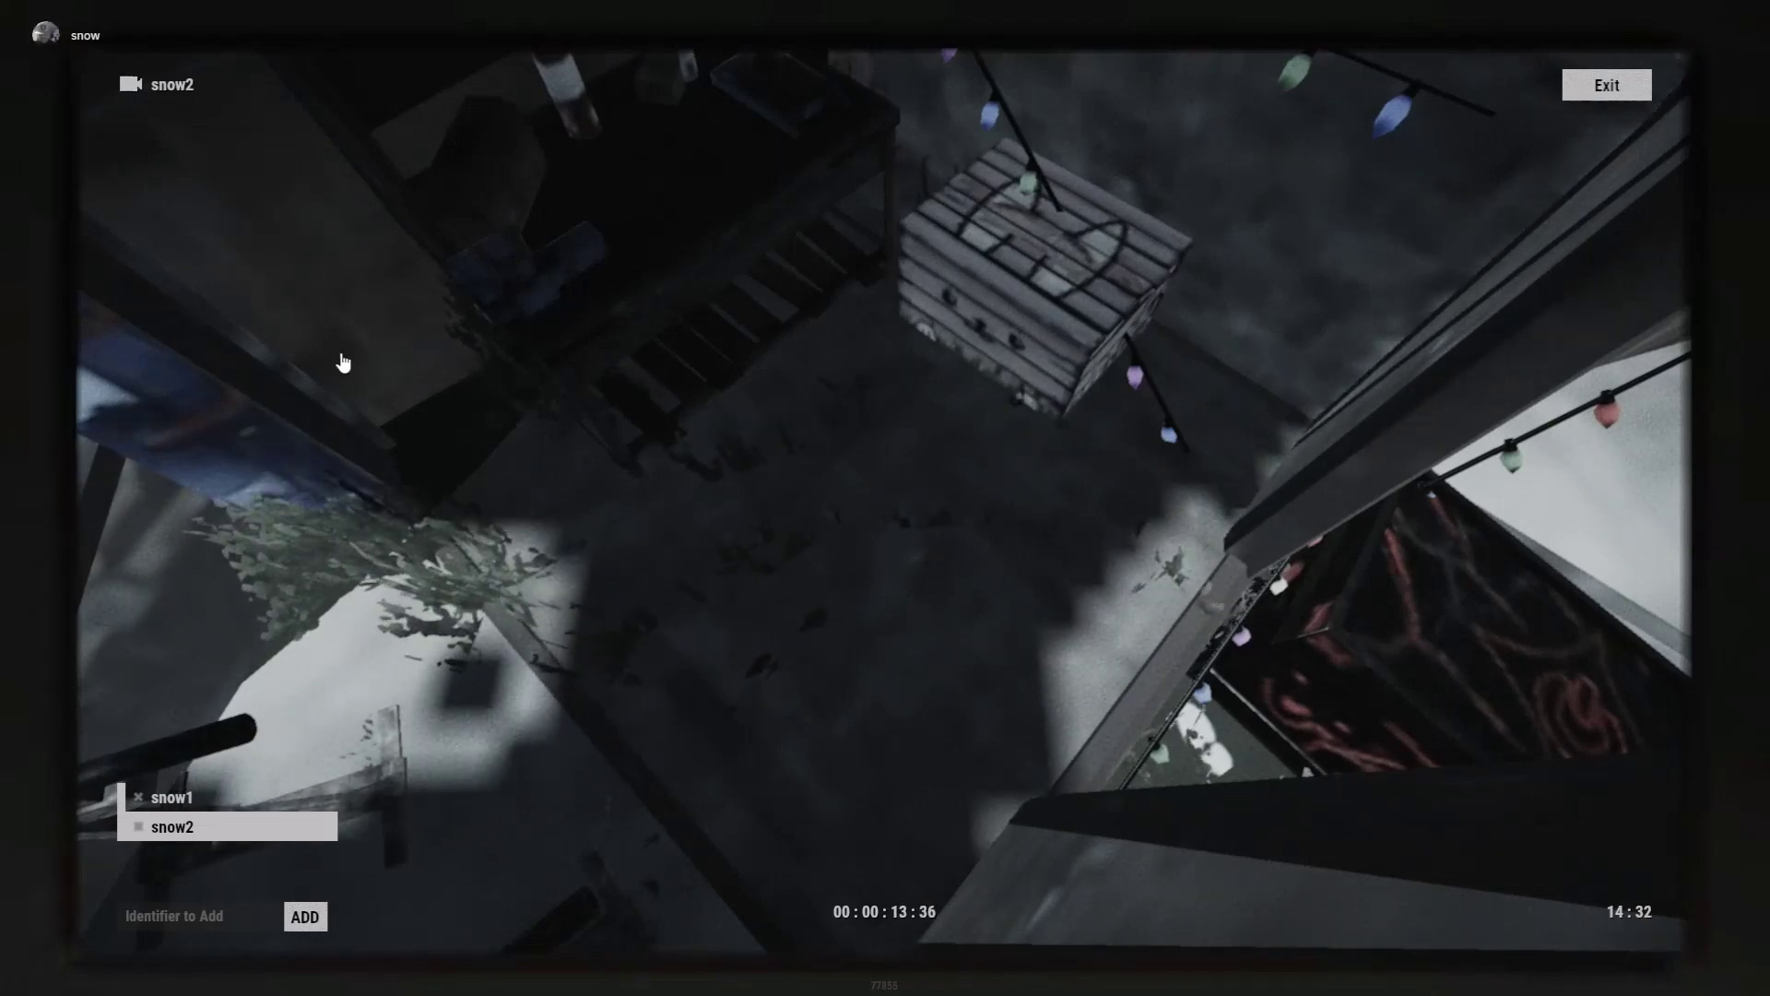
pyautogui.click(258, 791)
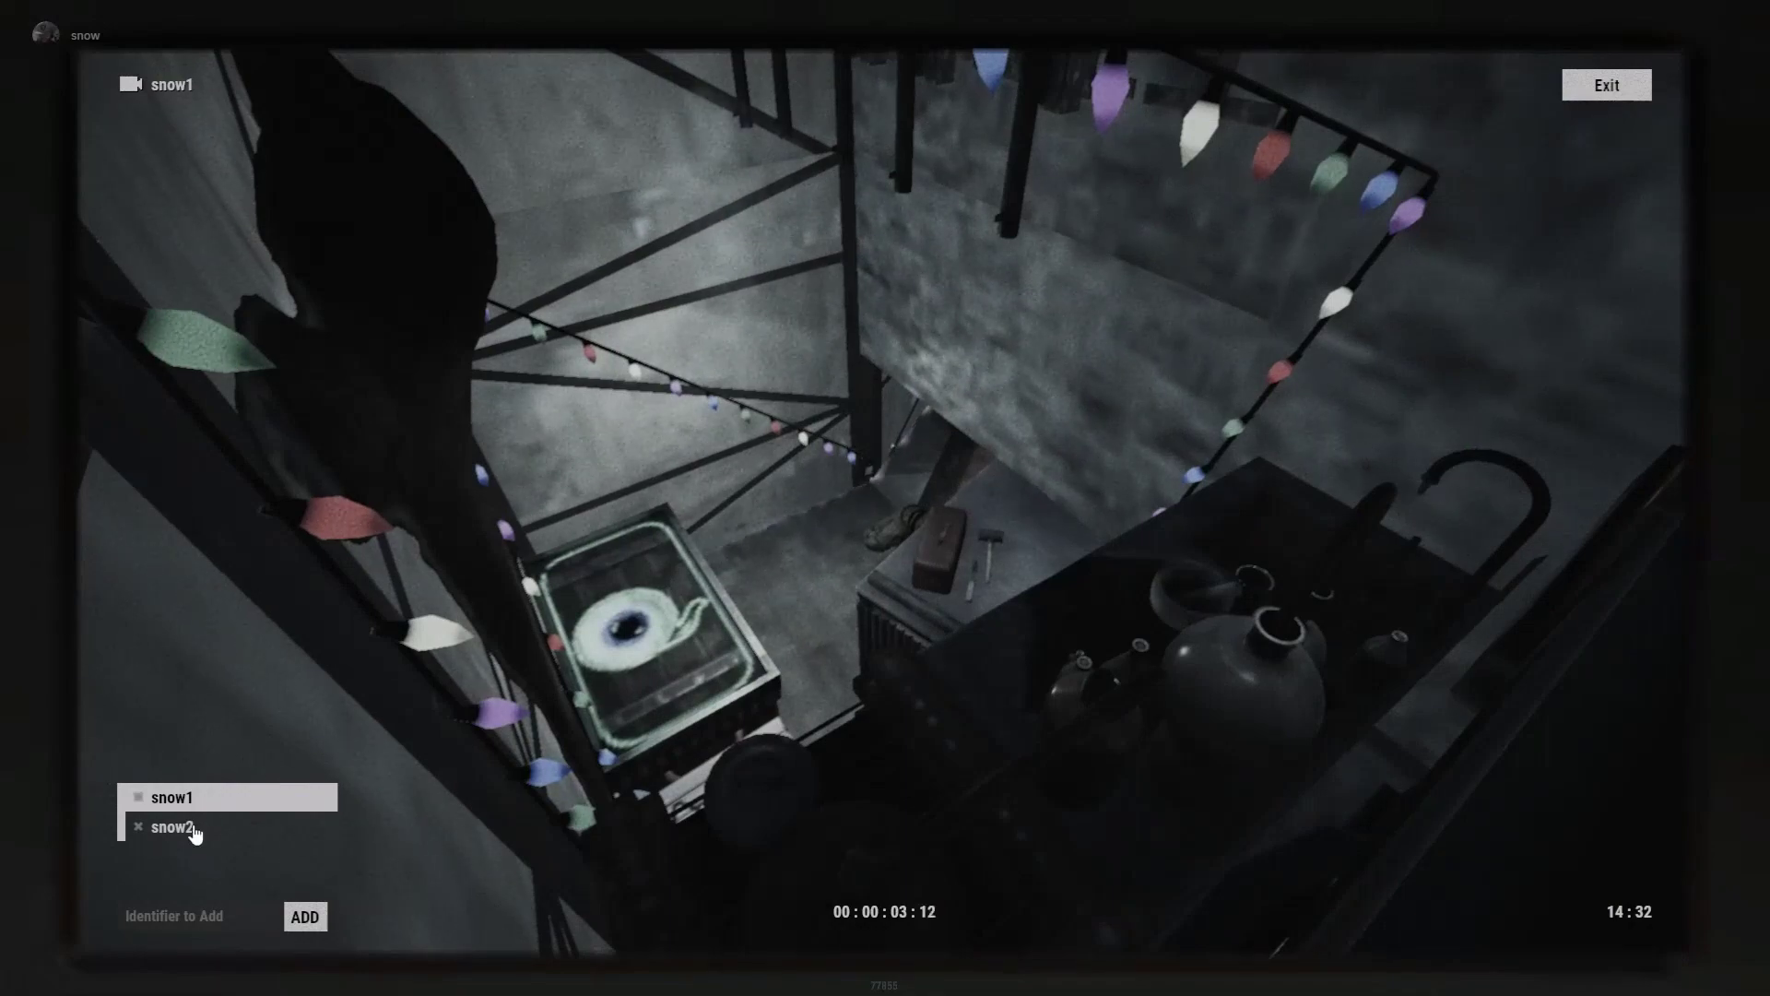
pyautogui.click(196, 829)
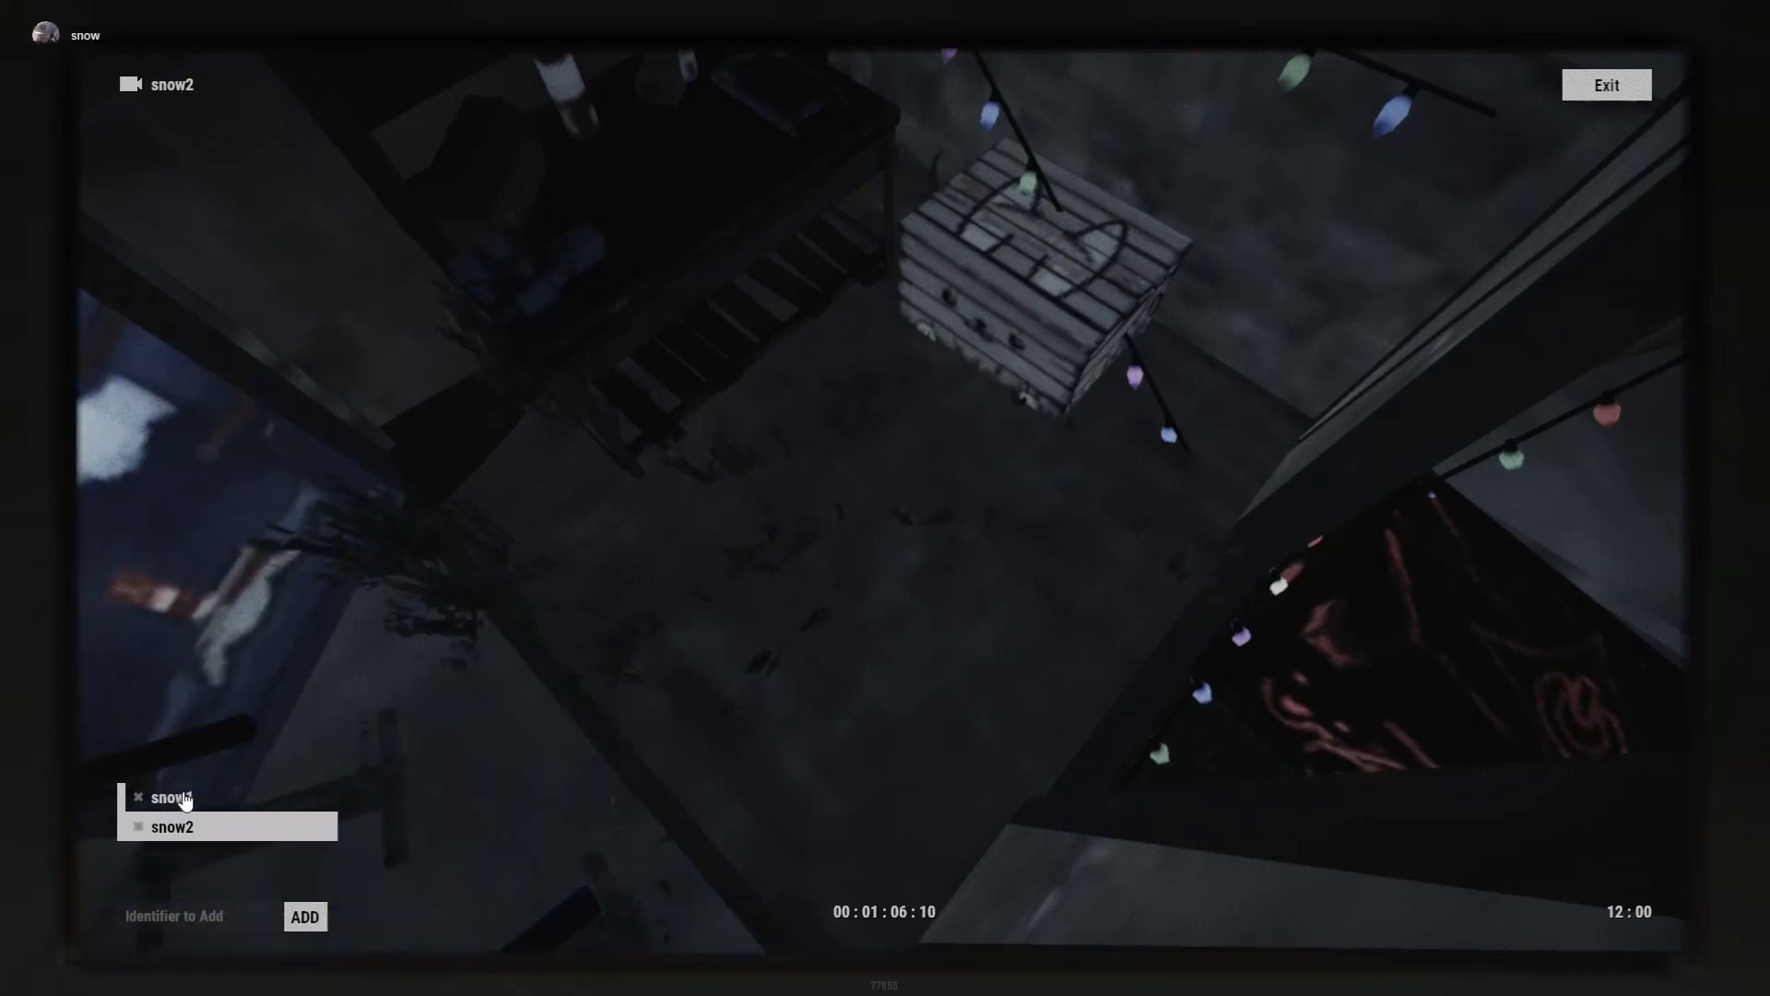
pyautogui.click(171, 798)
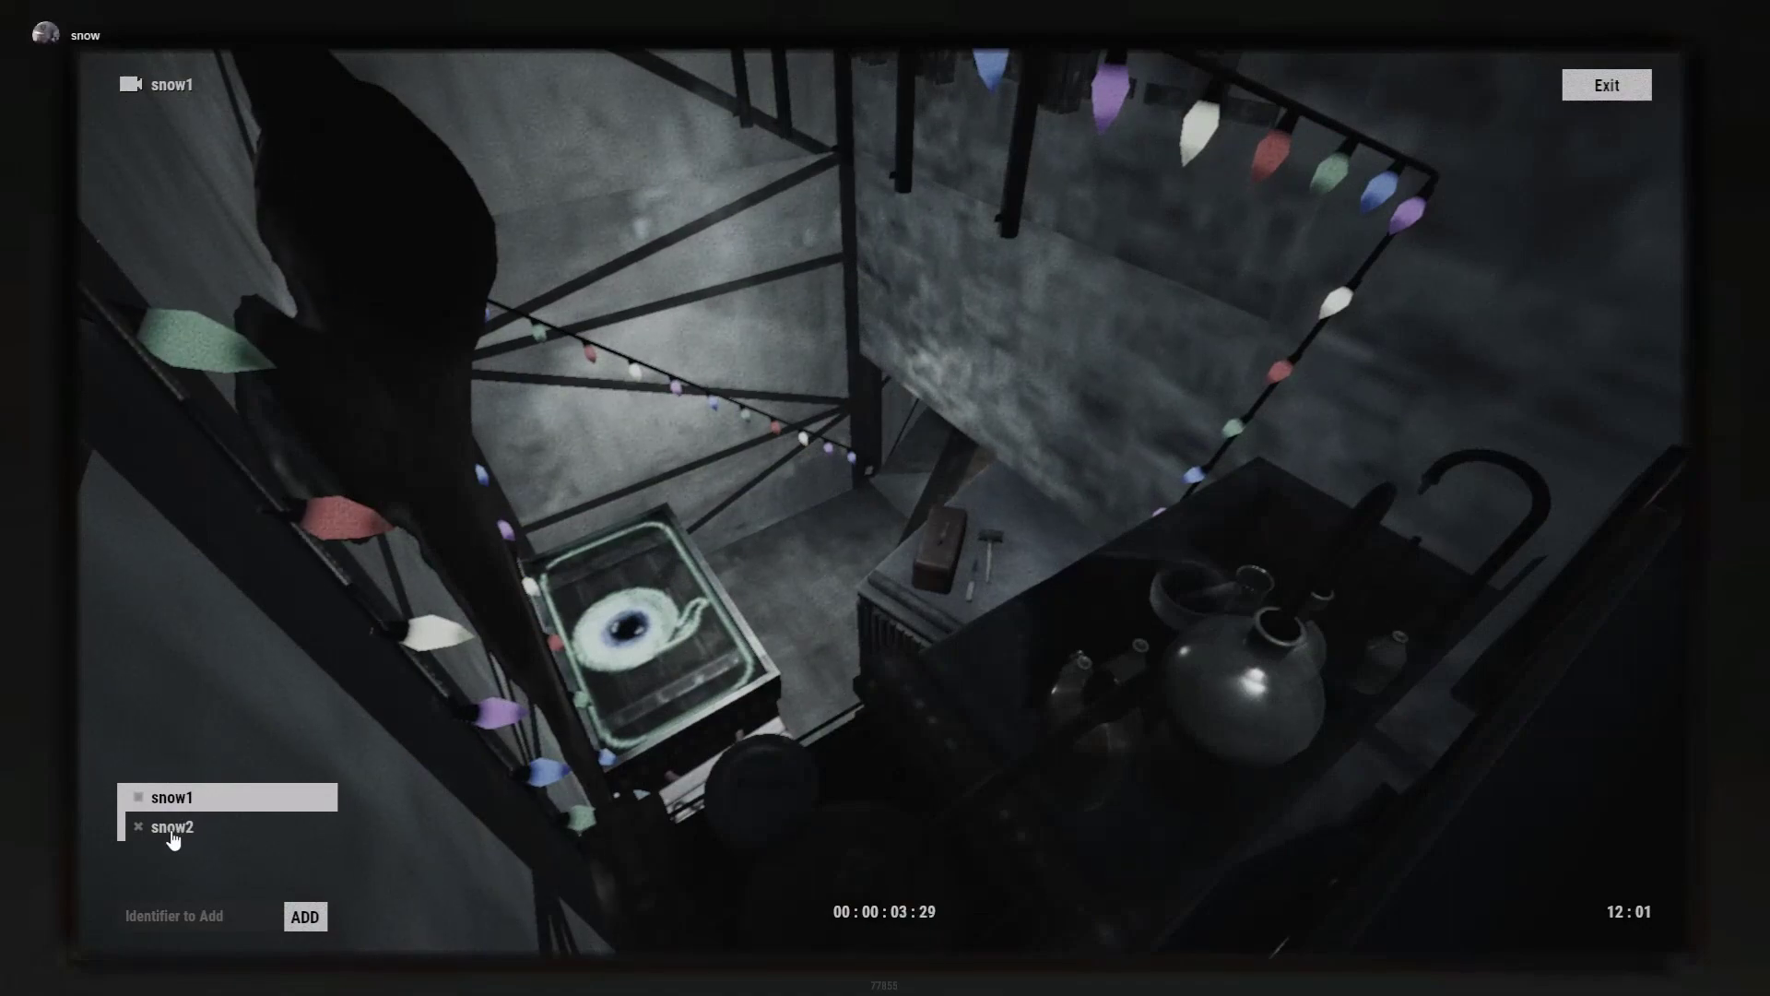
pyautogui.click(174, 828)
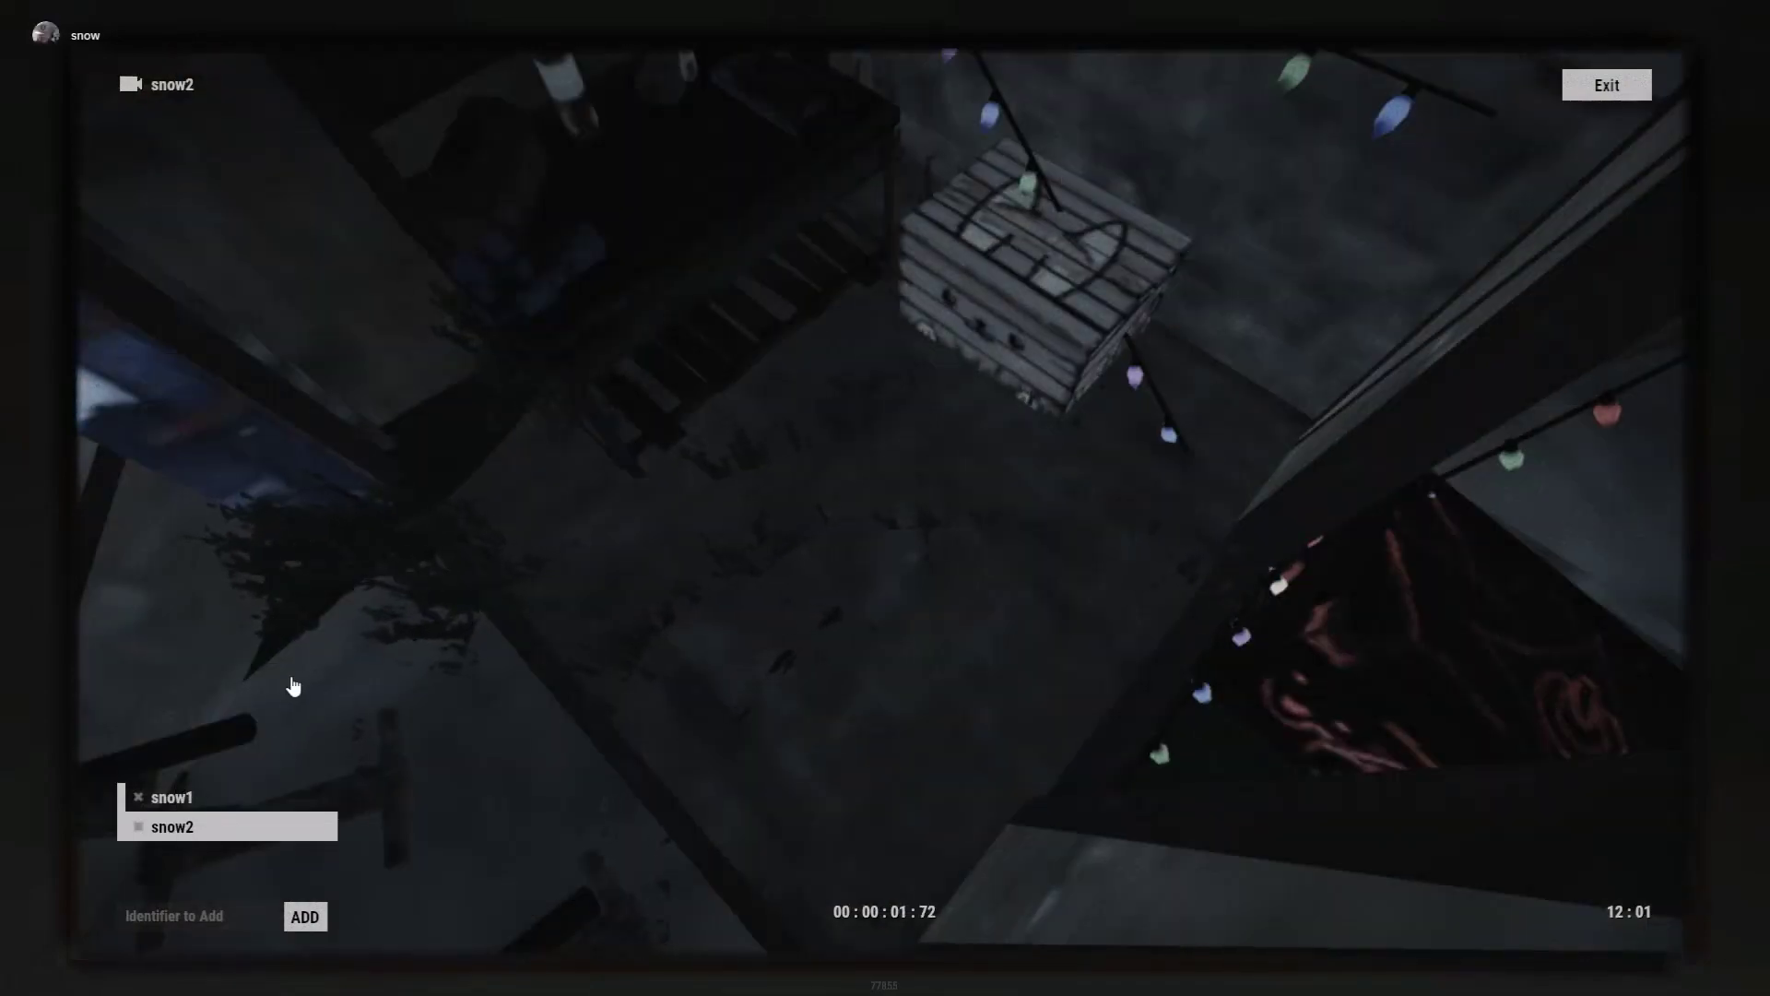
pyautogui.click(189, 801)
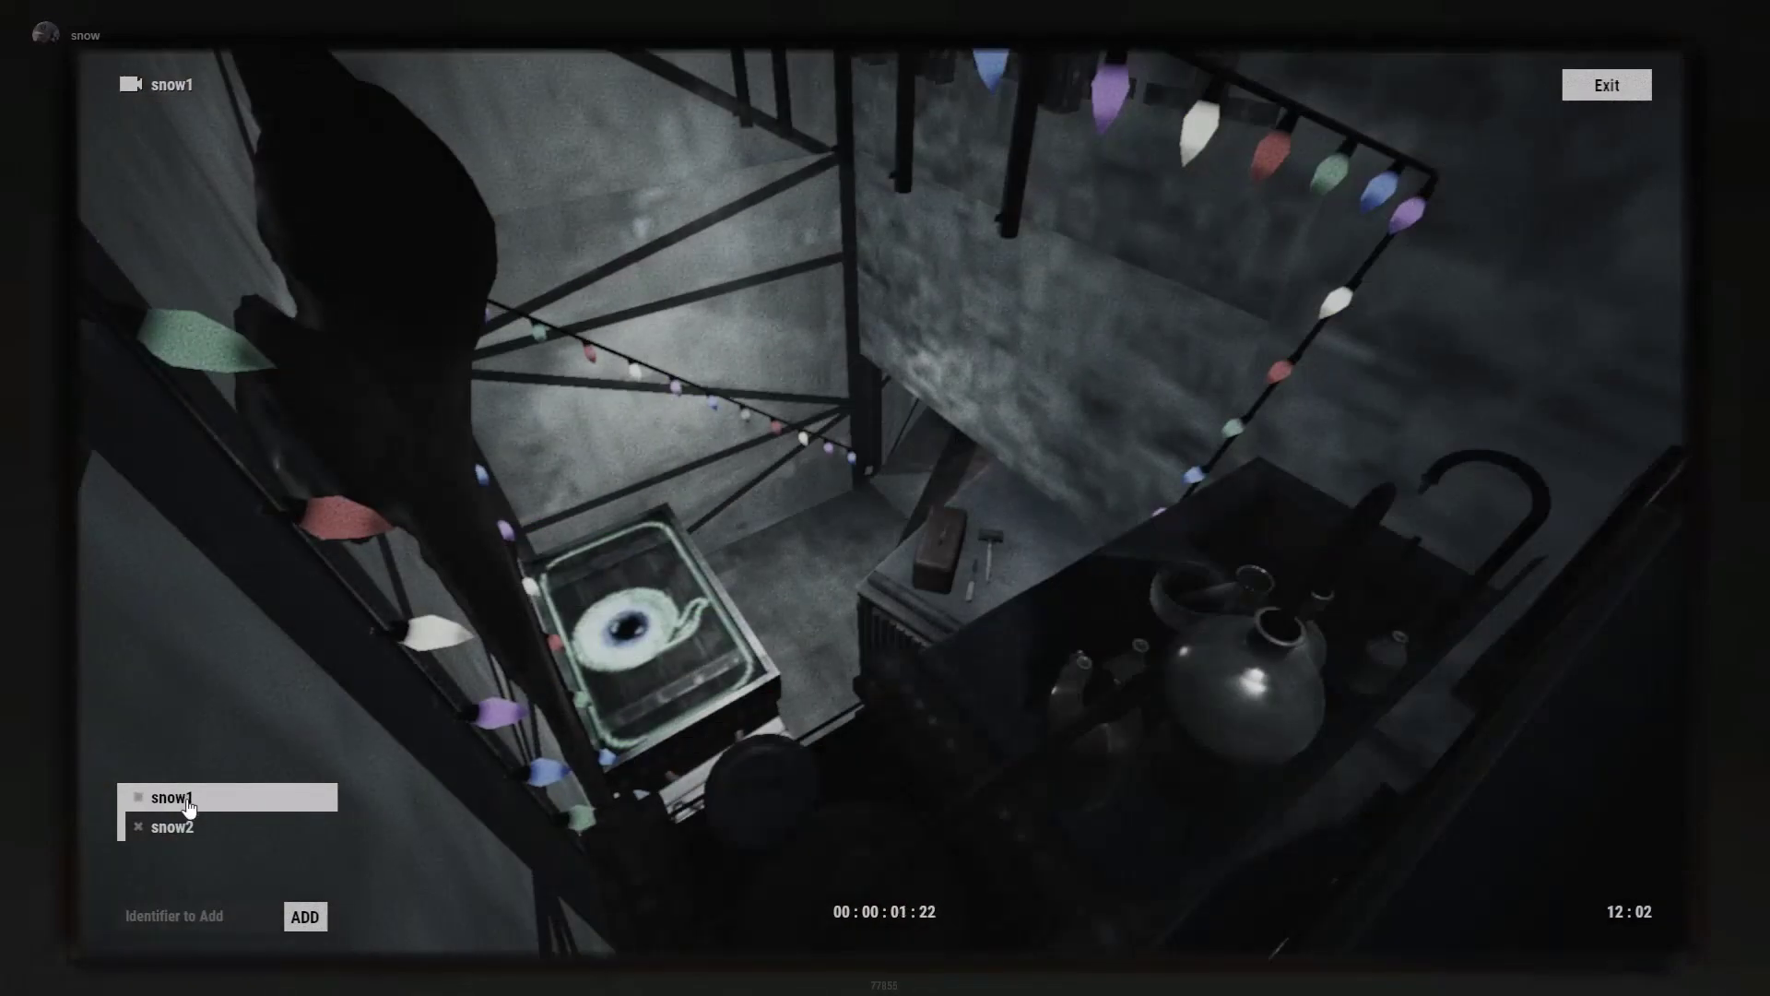
pyautogui.click(185, 830)
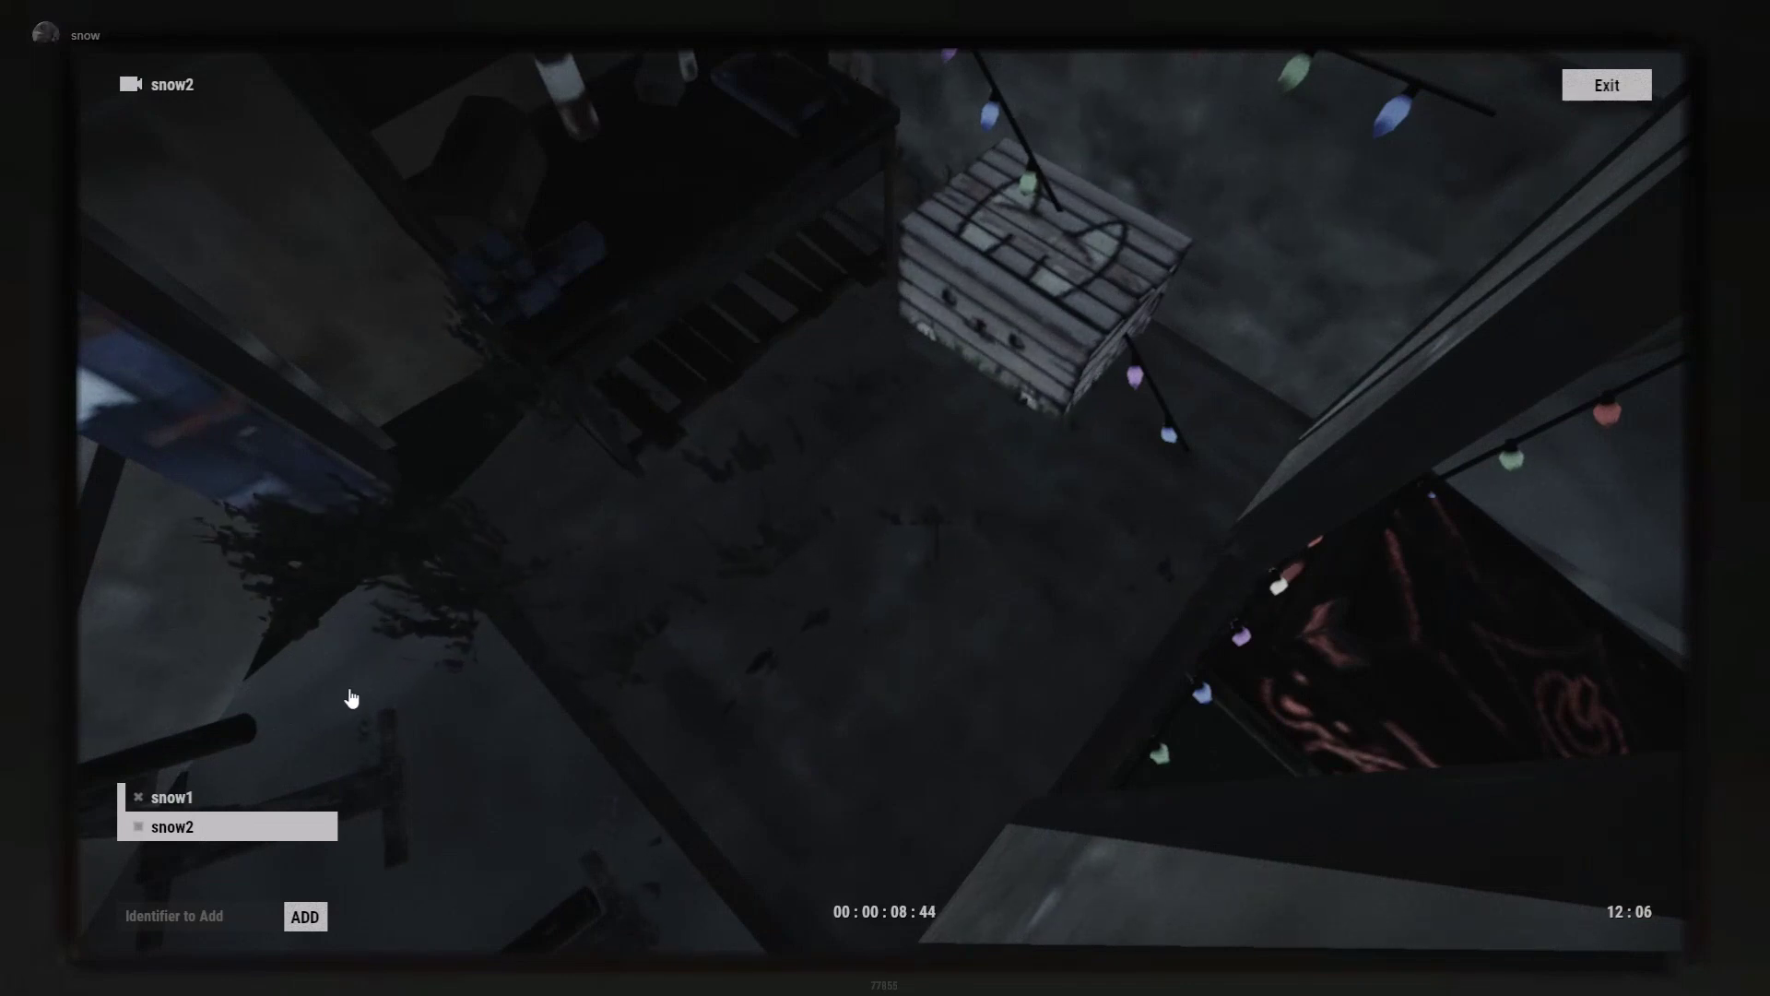
pyautogui.click(259, 800)
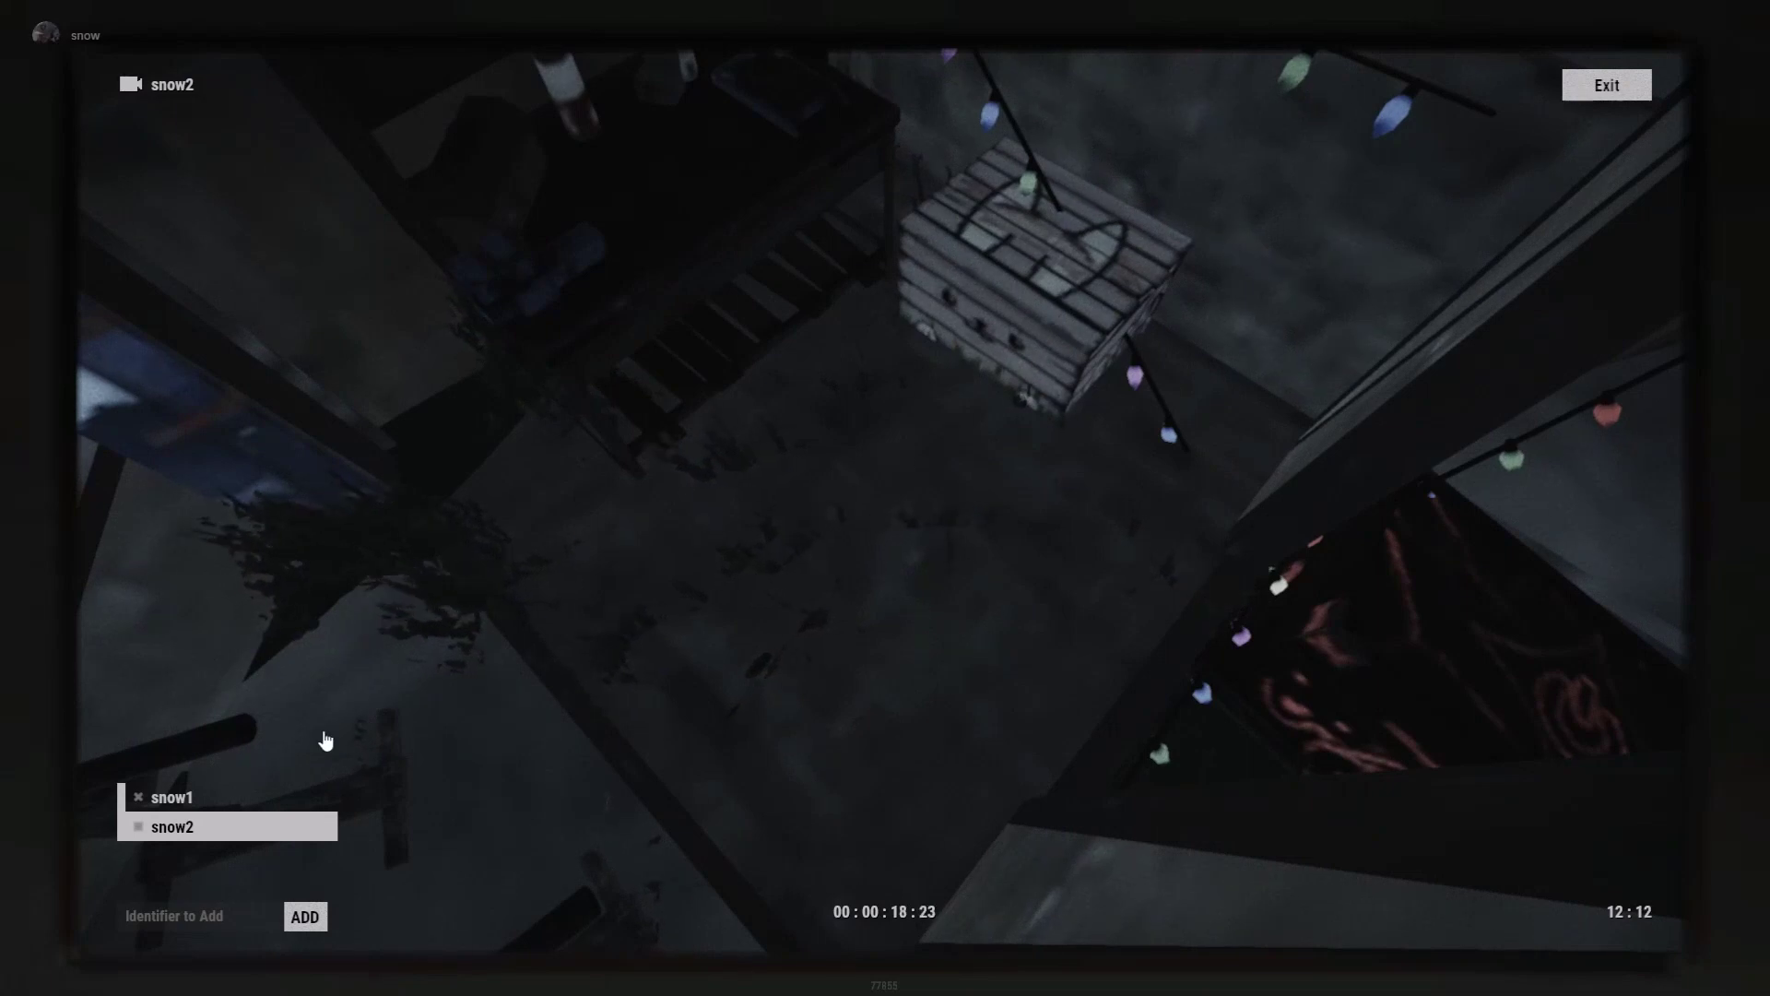
pyautogui.click(204, 802)
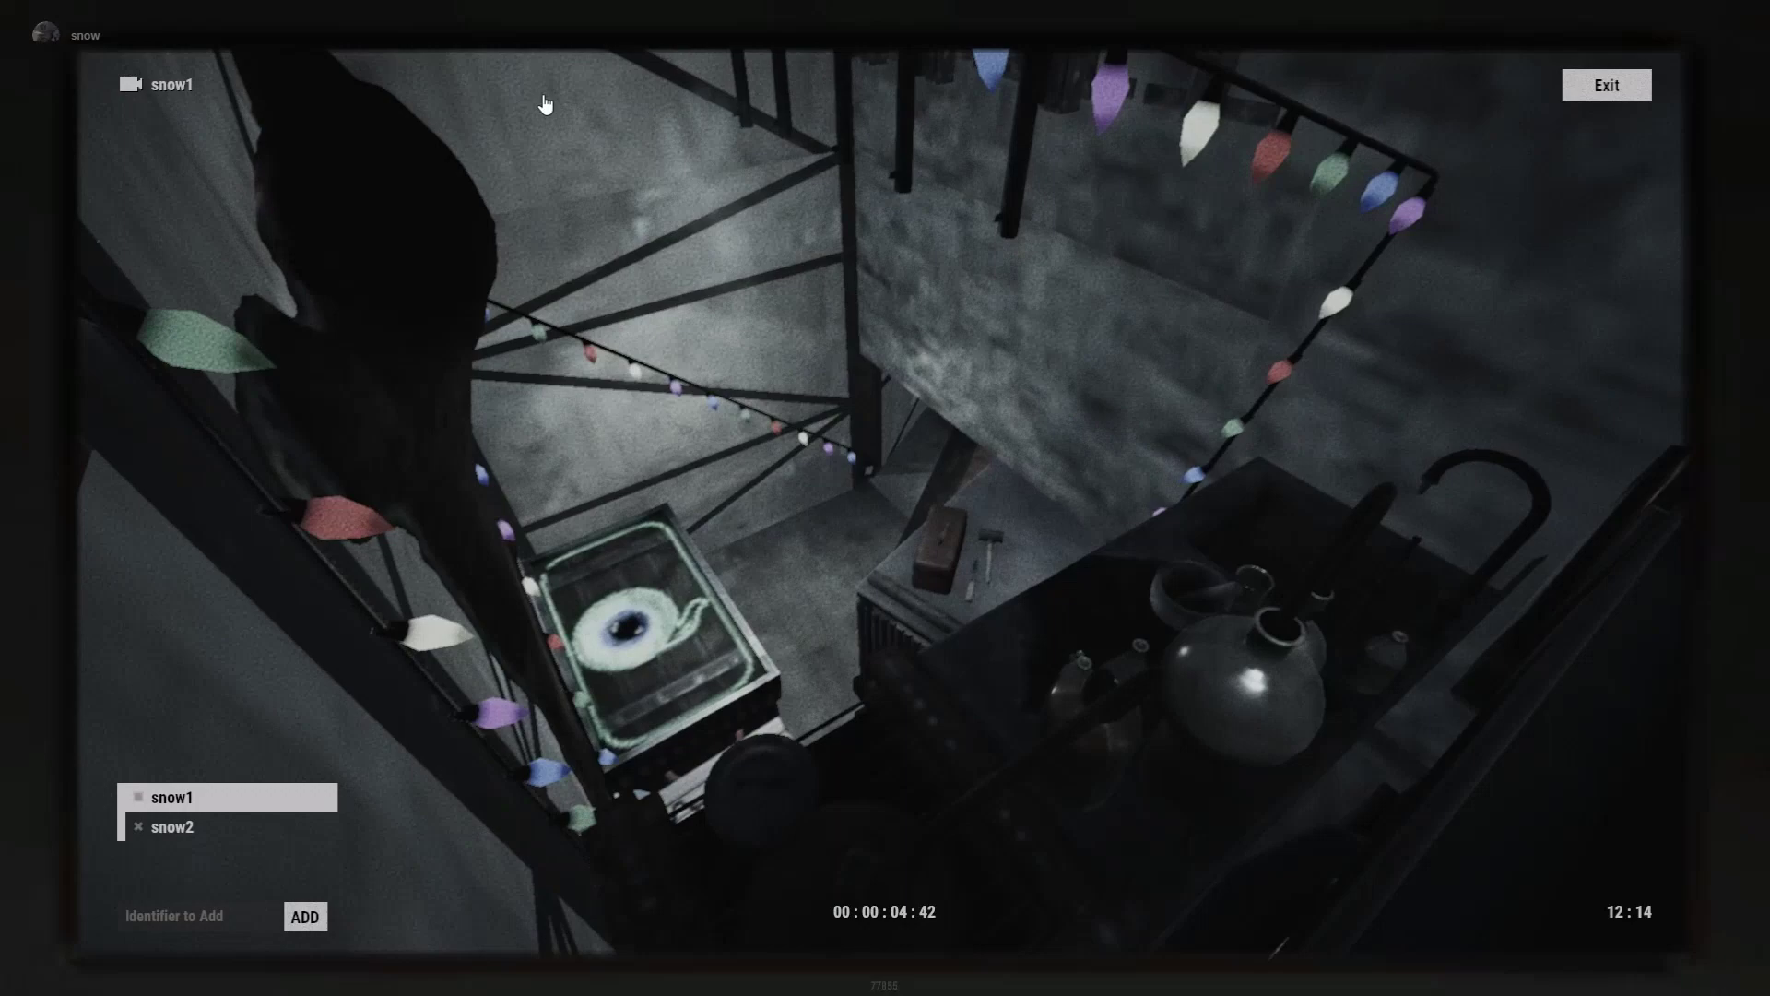
pyautogui.click(224, 837)
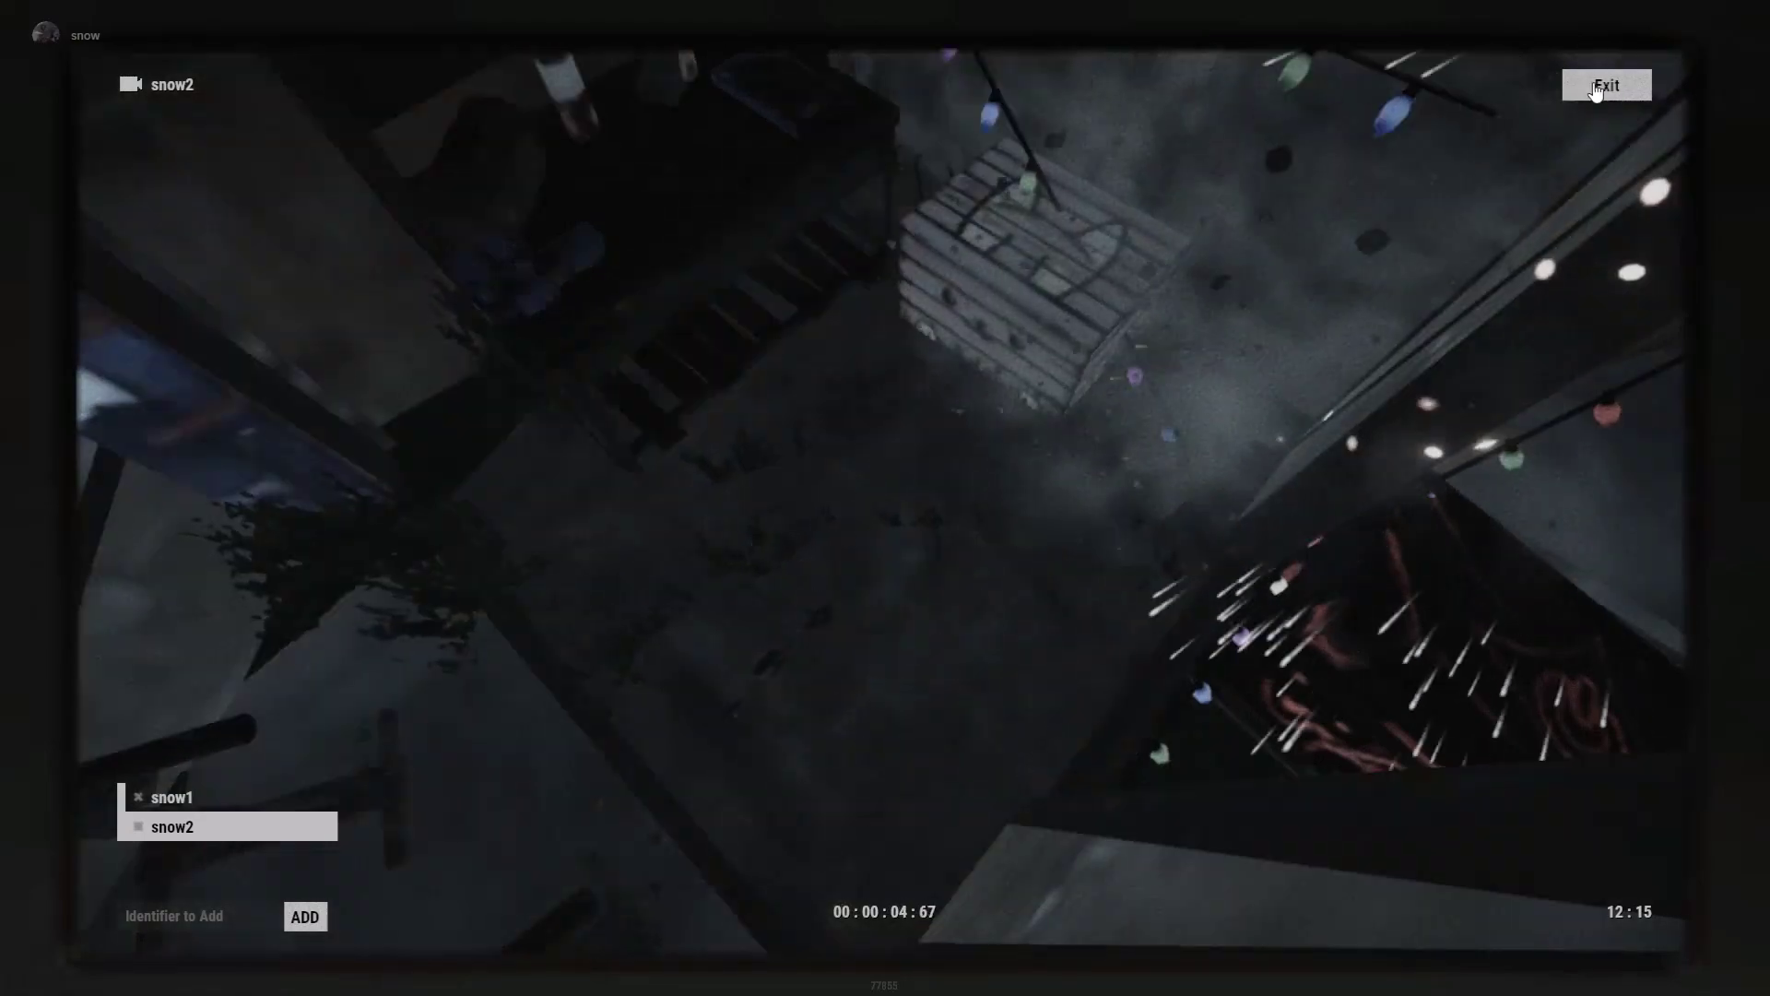
# Step: Exit the camera viewer, draw the rifle, and walk through the painted double doors
pyautogui.press('Escape')
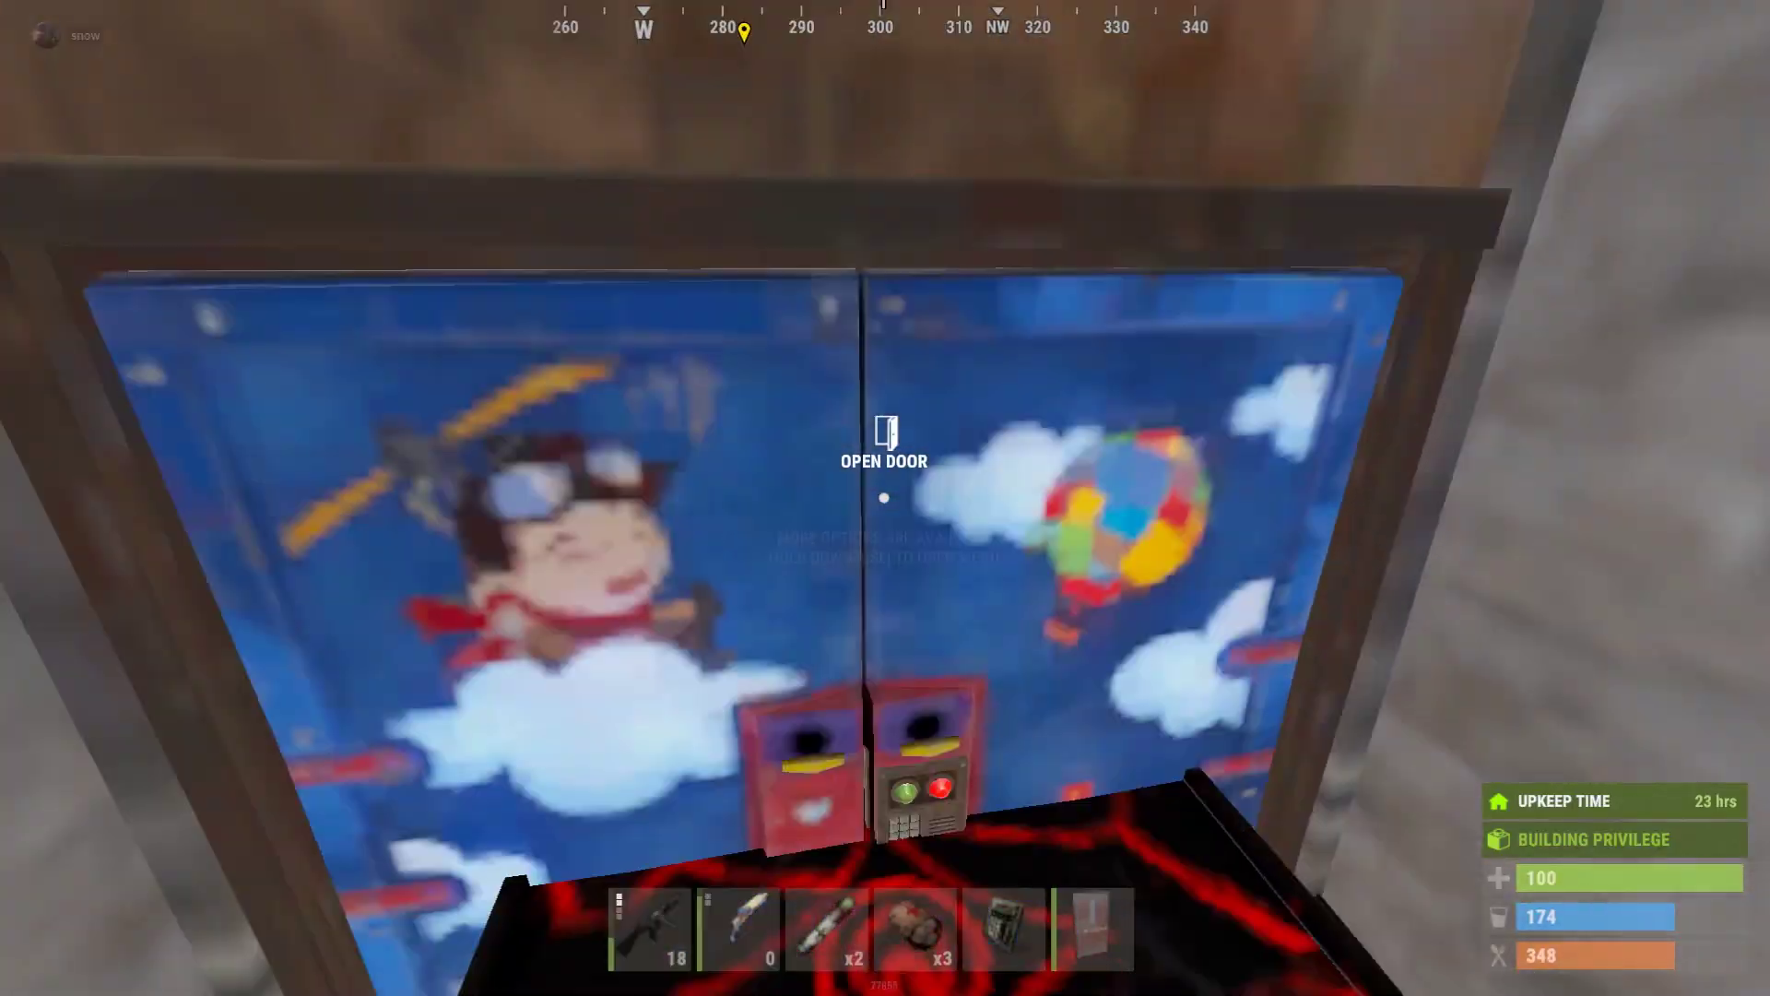
pyautogui.press('1')
pyautogui.press('e')
pyautogui.press('w')
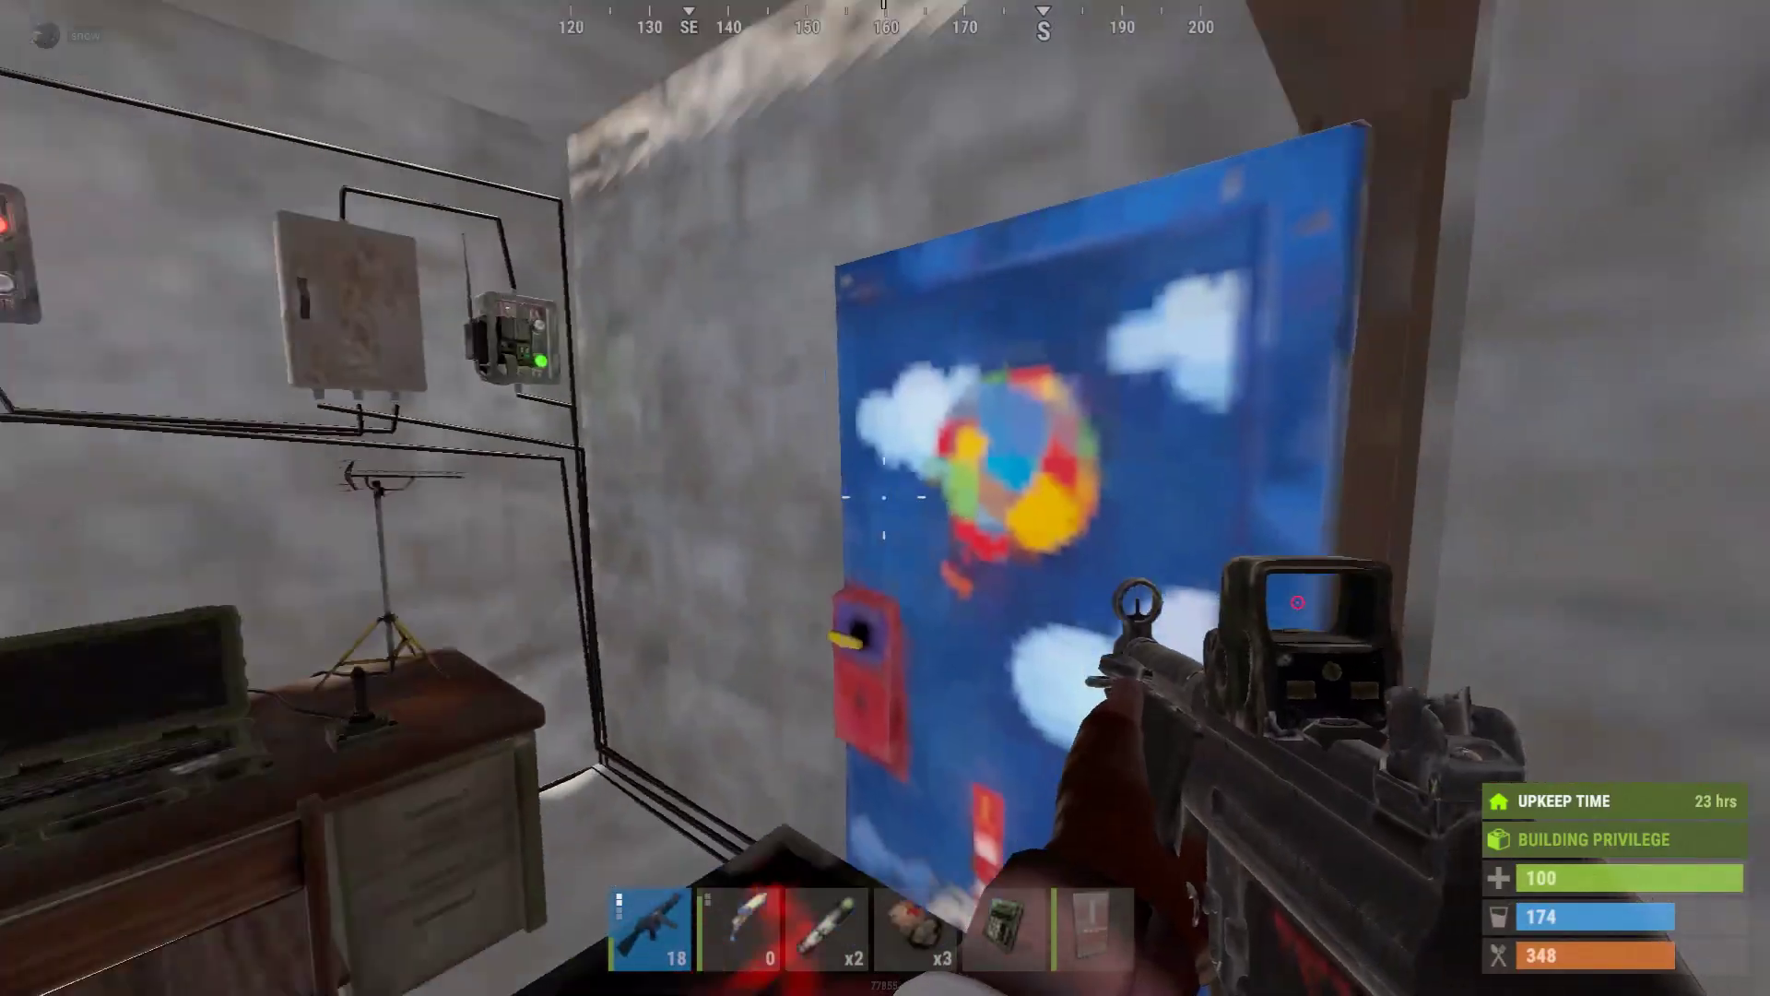
pyautogui.press('w')
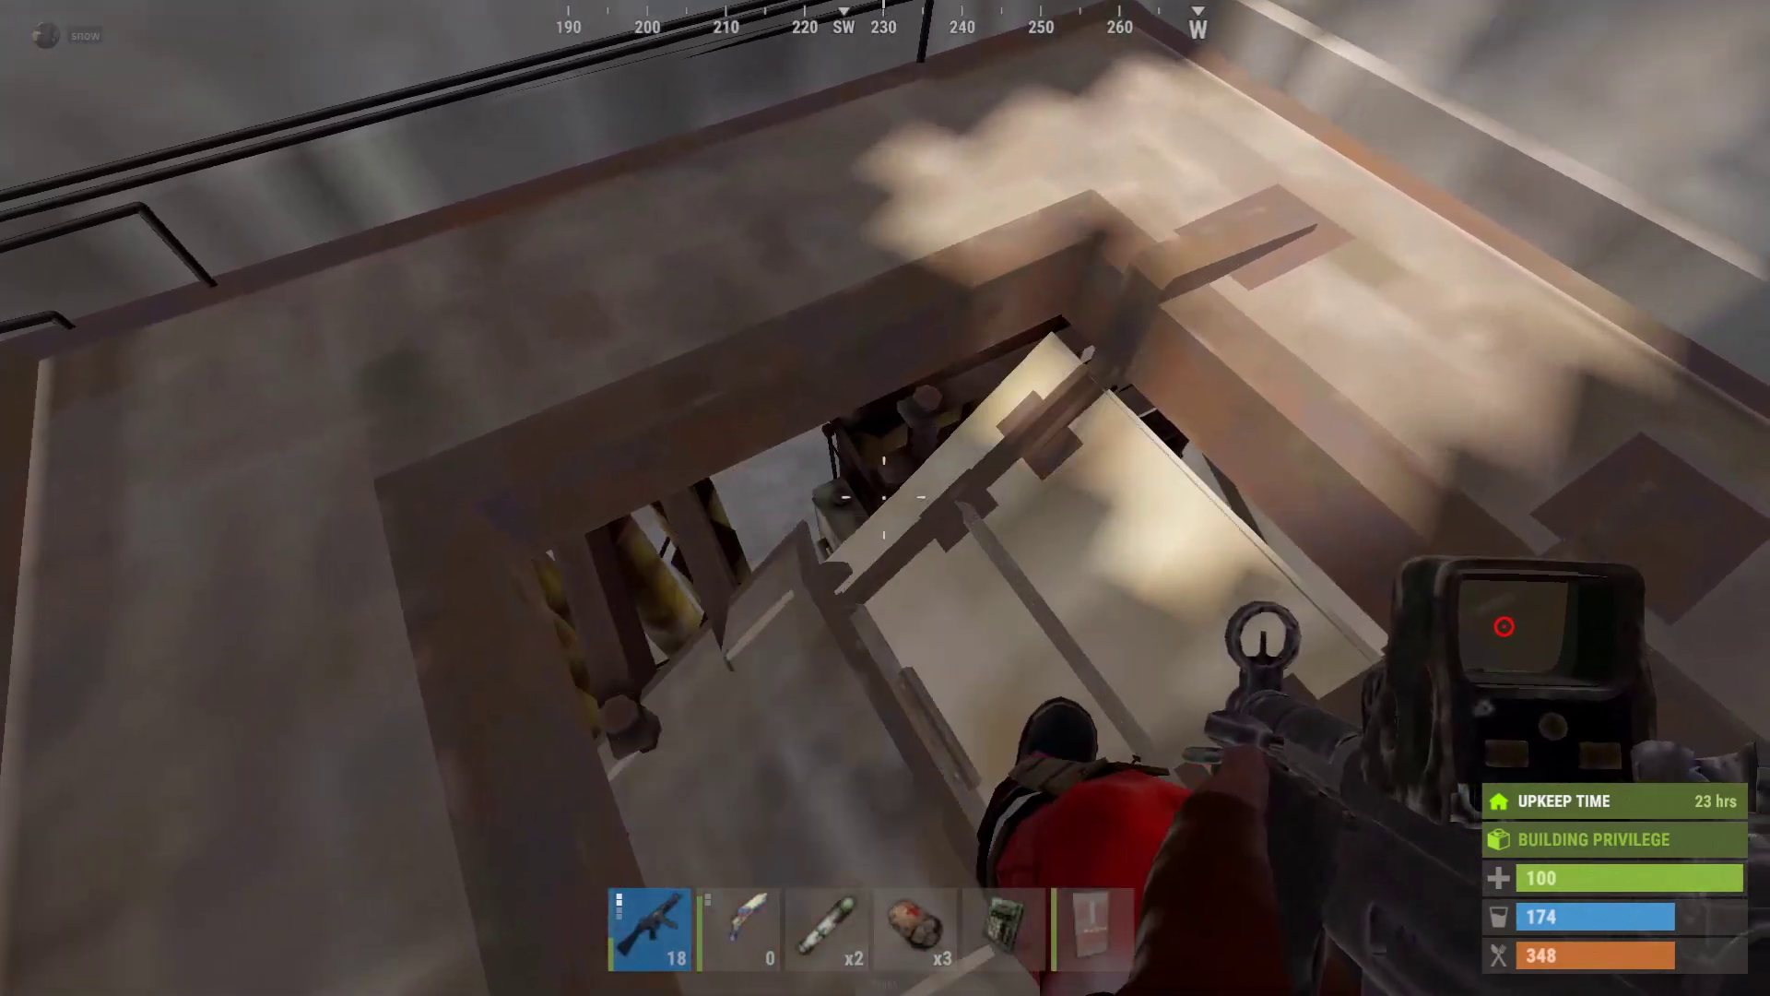
pyautogui.press('w')
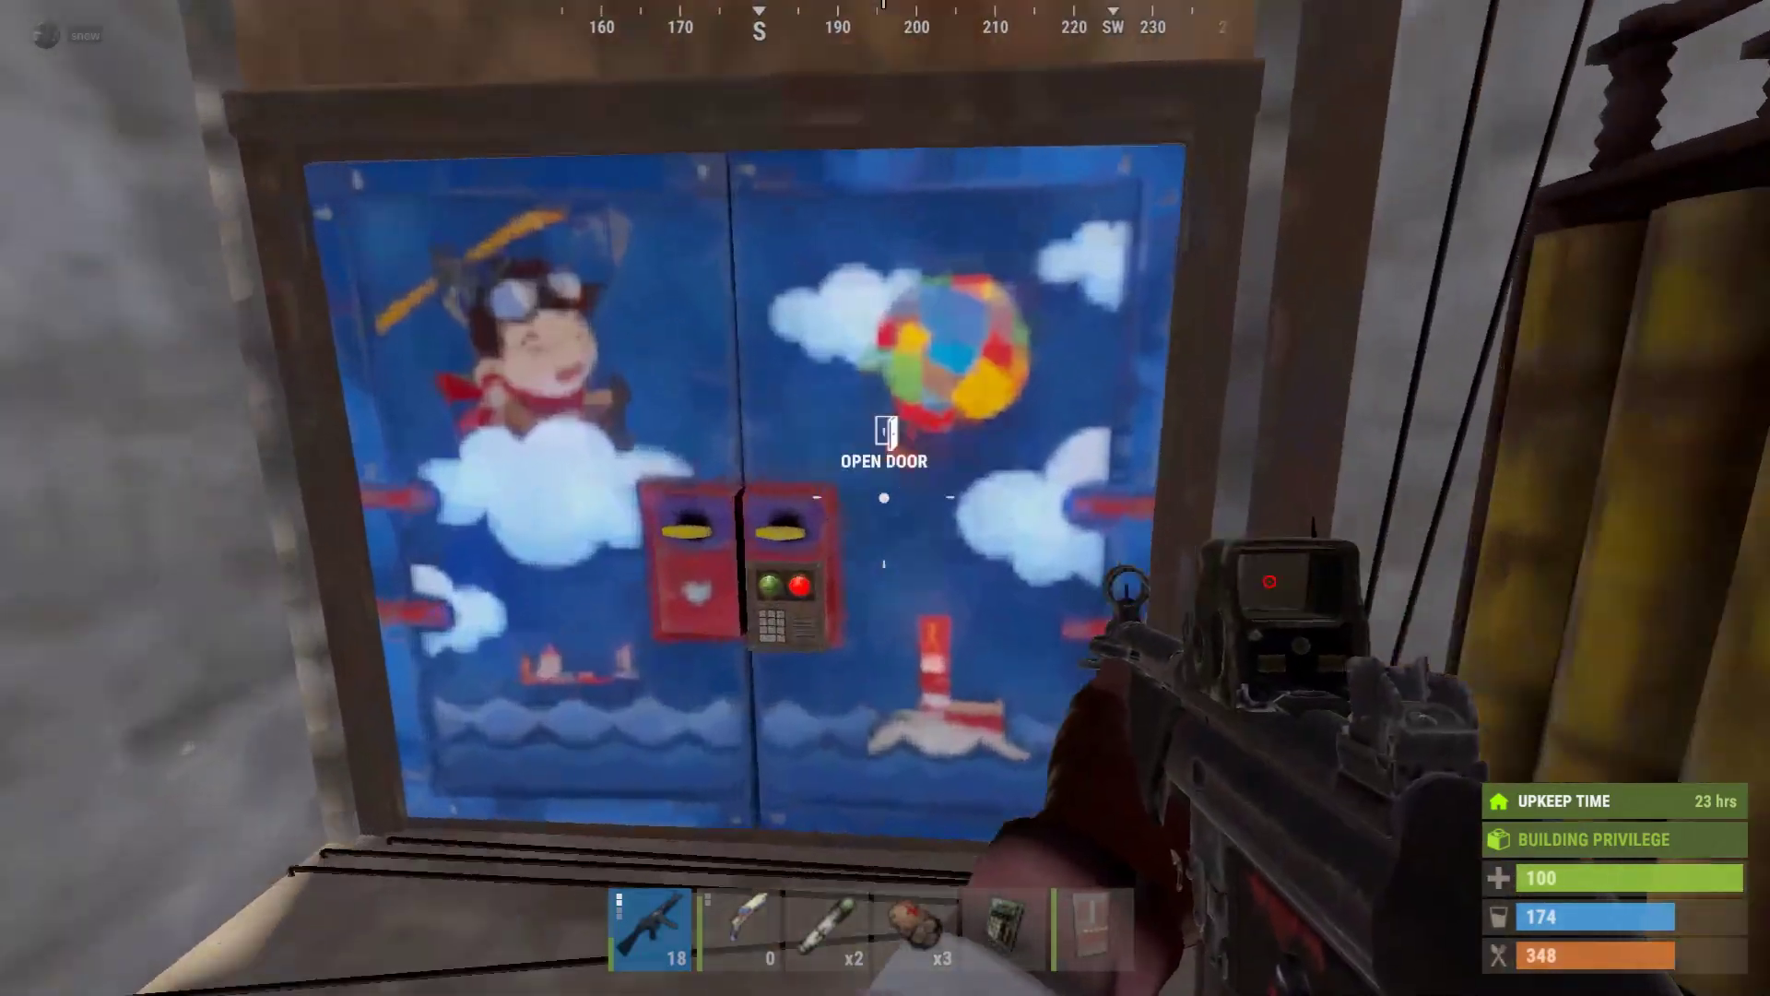